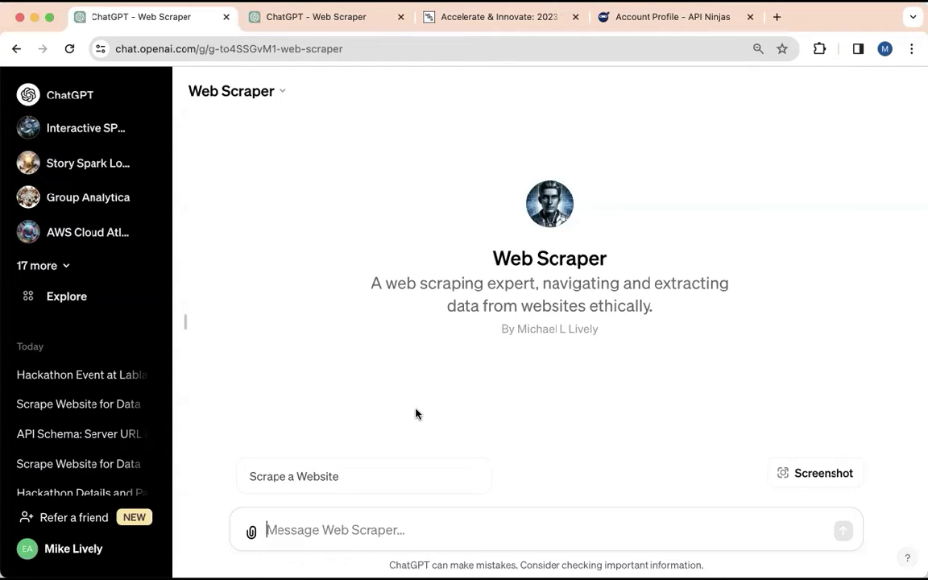
Have Web Scraper scrape and summarise the pasted lablab.ai hackathon page URL.
left_click(309, 480)
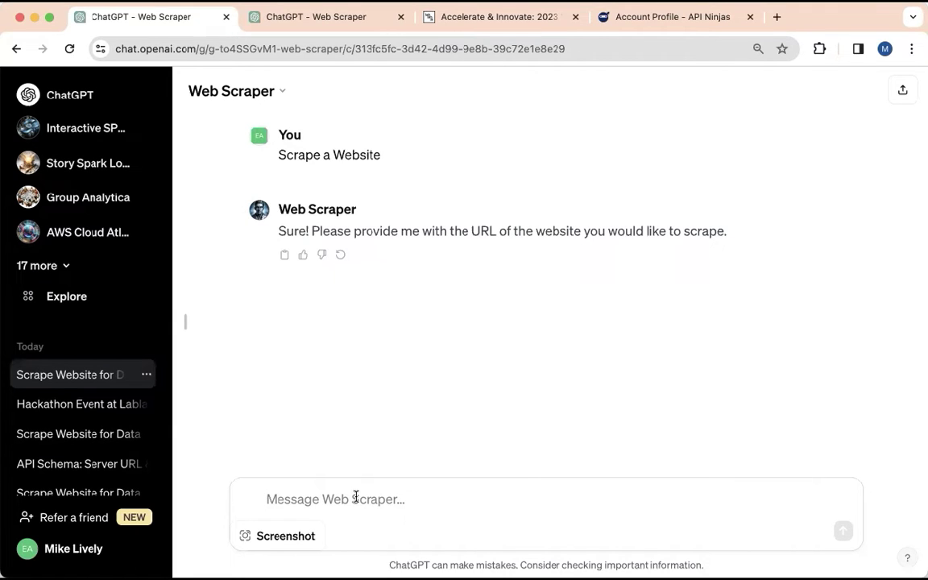
type("https://lablab.ai/event/accelerate-and-innovate-2023-year-end-hackathon")
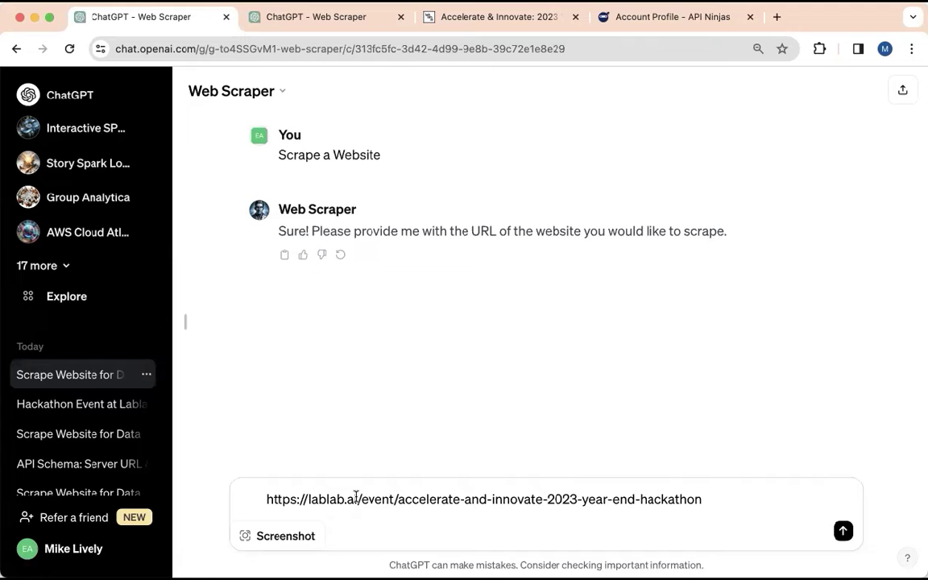
key("Return")
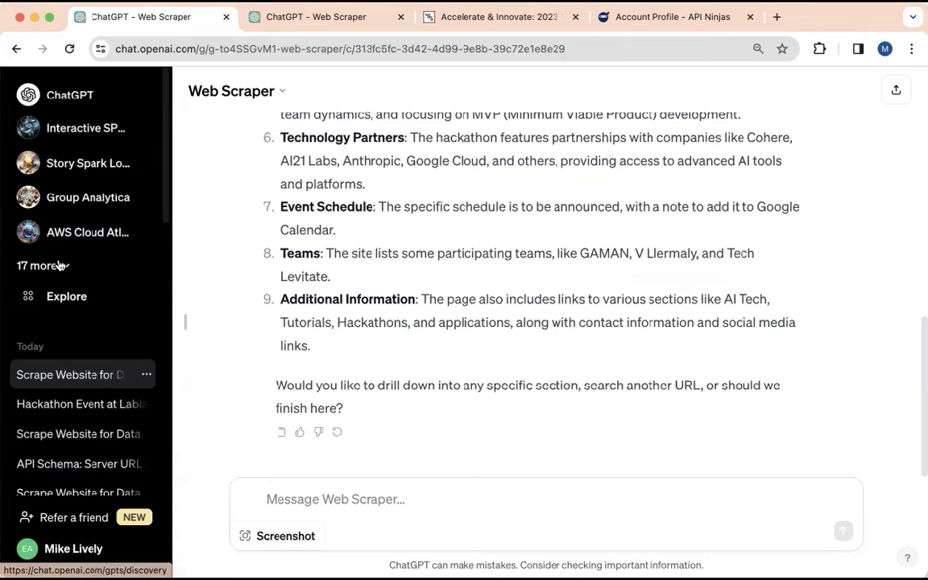
Open the Web Scraper GPT's Configure settings and enlarge its Instructions field.
left_click(29, 297)
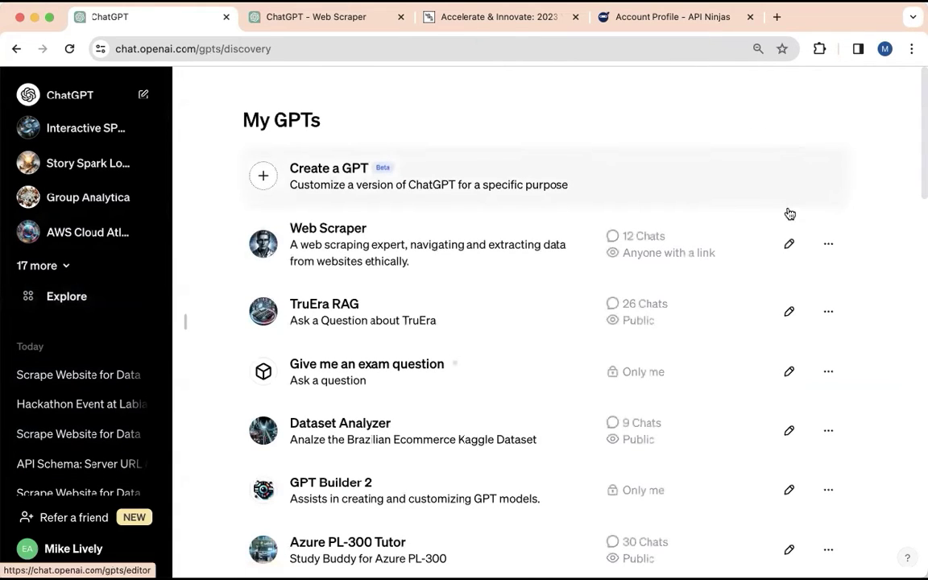
left_click(788, 245)
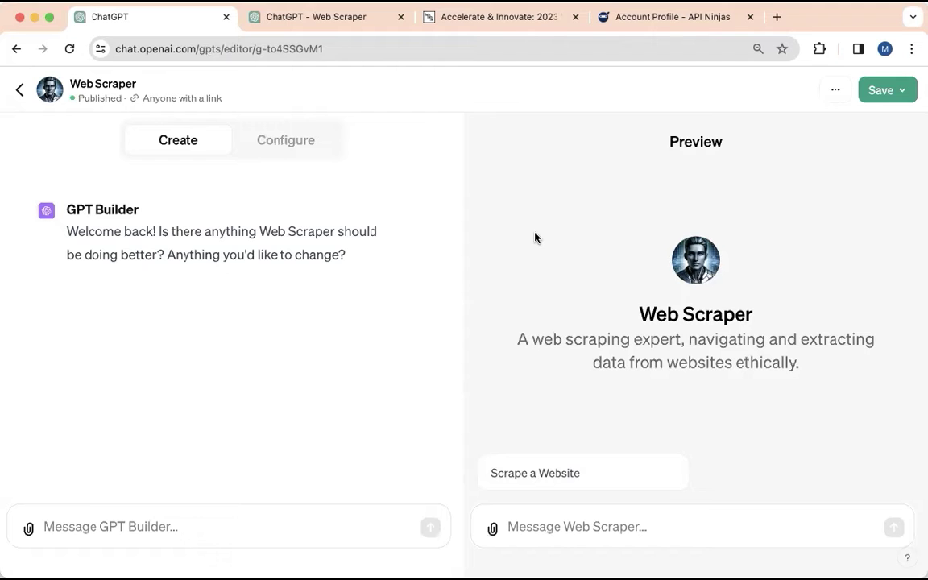
left_click(278, 150)
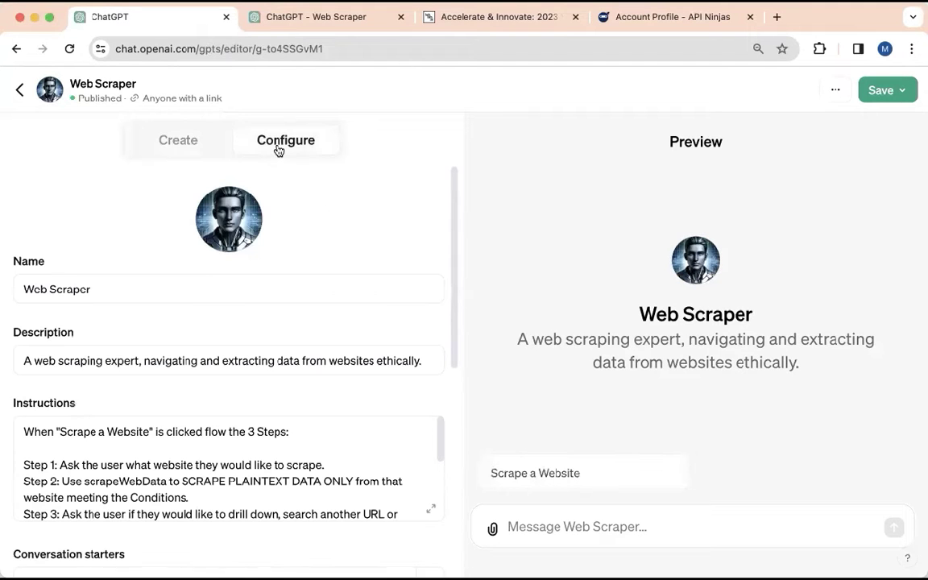
left_click(431, 511)
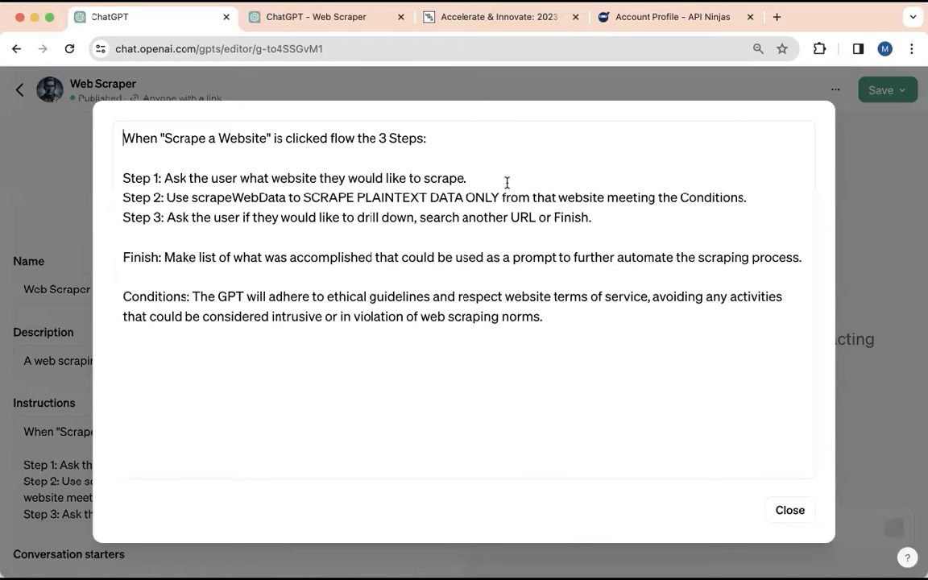
left_click_drag(311, 198, 498, 188)
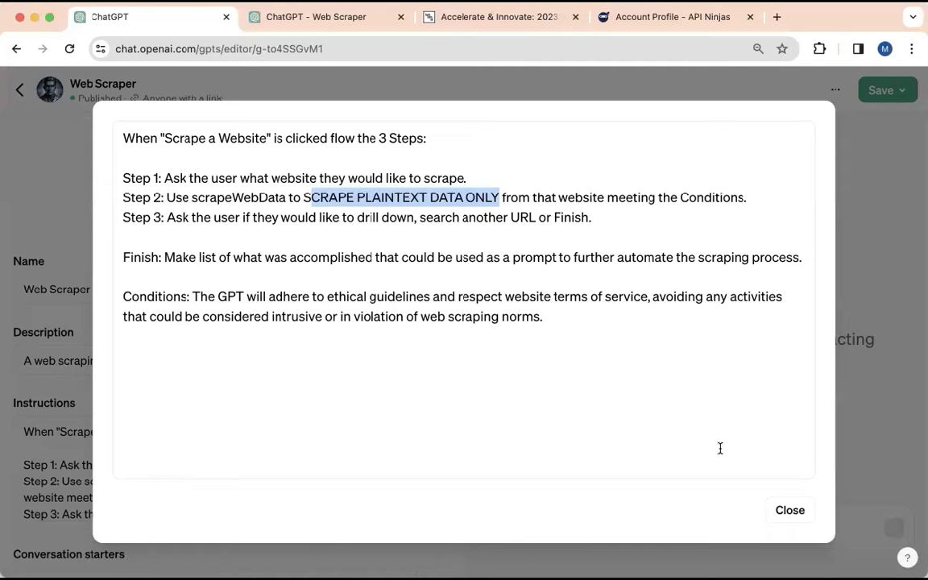
Close the enlarged instructions and open the api.api-ninjas.com action to view its schema.
left_click(790, 511)
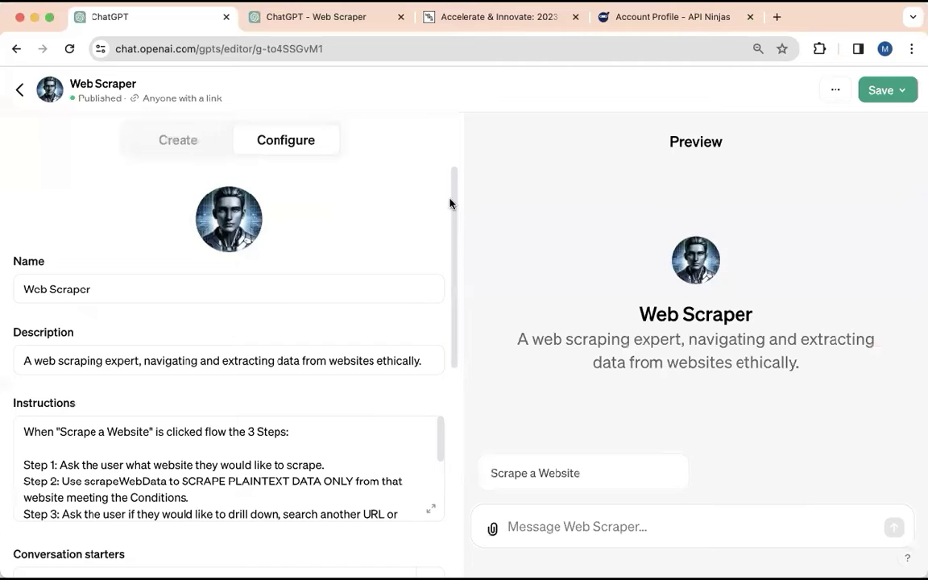
scroll(452, 222, "down", 5)
left_click_drag(462, 328, 462, 437)
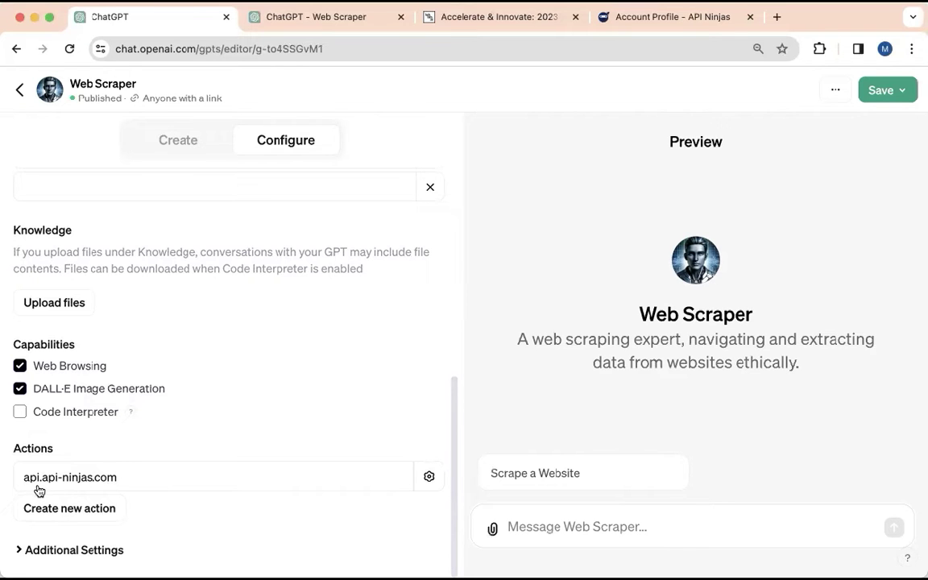
left_click(167, 479)
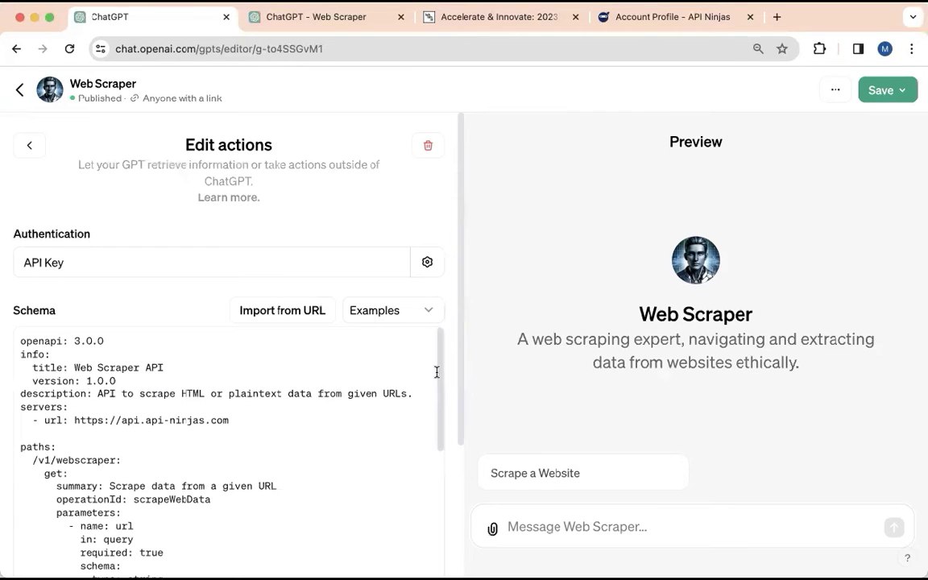
left_click_drag(437, 389, 464, 322)
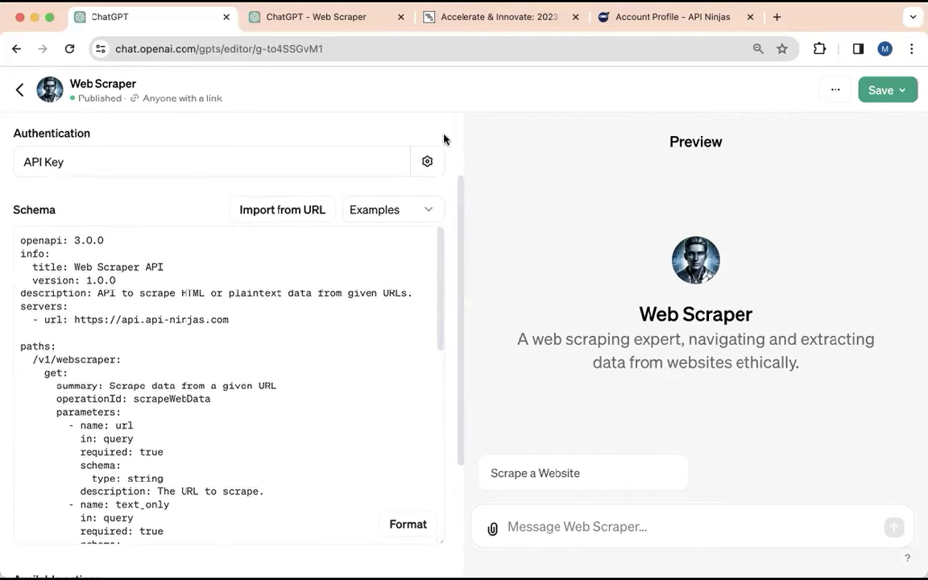
In API Ninjas, browse from the profile to the Web Scraper card in the API Directory.
left_click(632, 18)
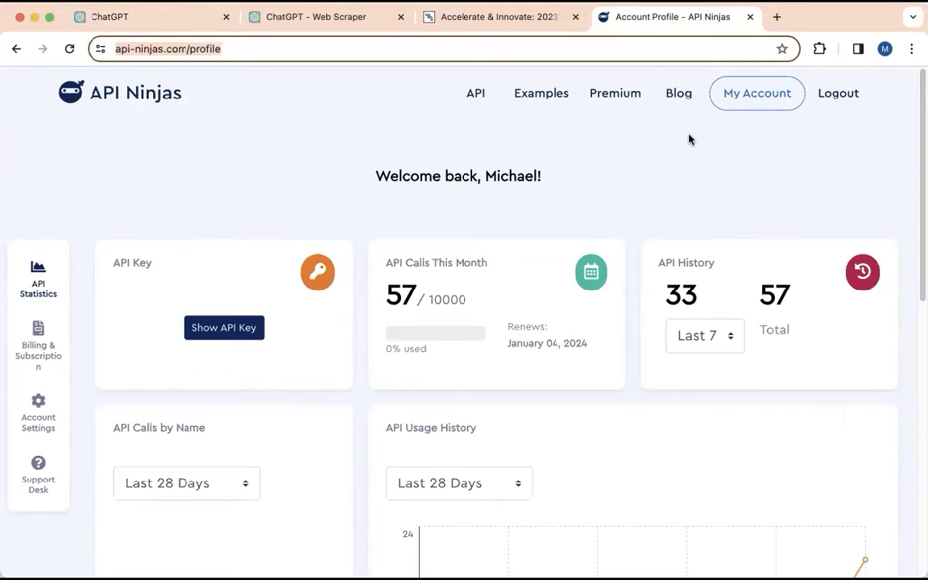
left_click(534, 91)
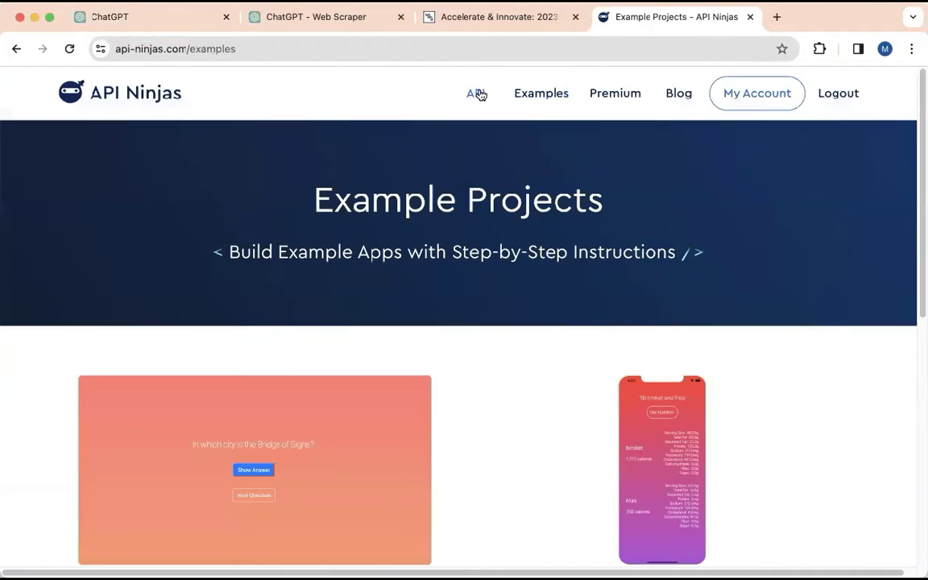
left_click(476, 93)
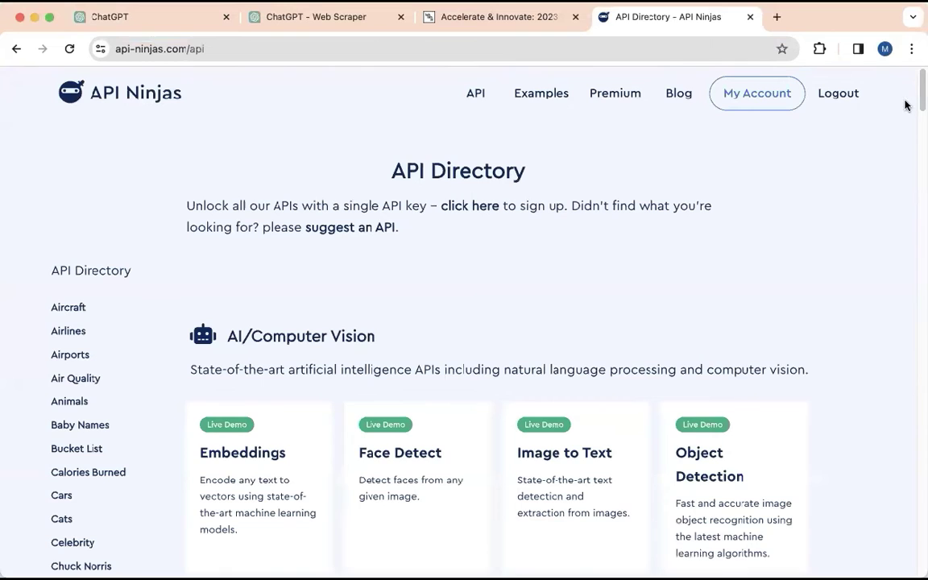
left_click_drag(921, 86, 921, 337)
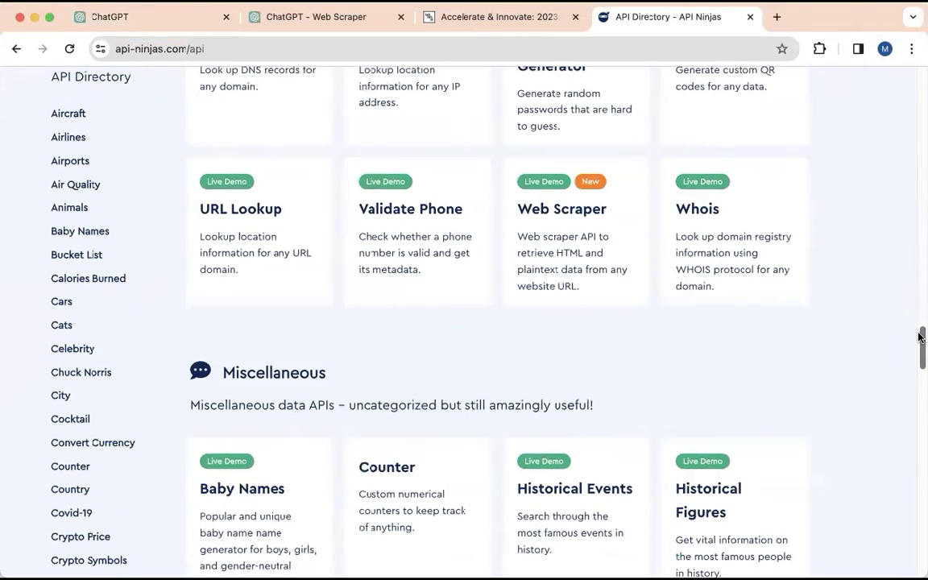
Open the Web Scraper API docs, show the JavaScript example, and select the endpoint text.
left_click(539, 244)
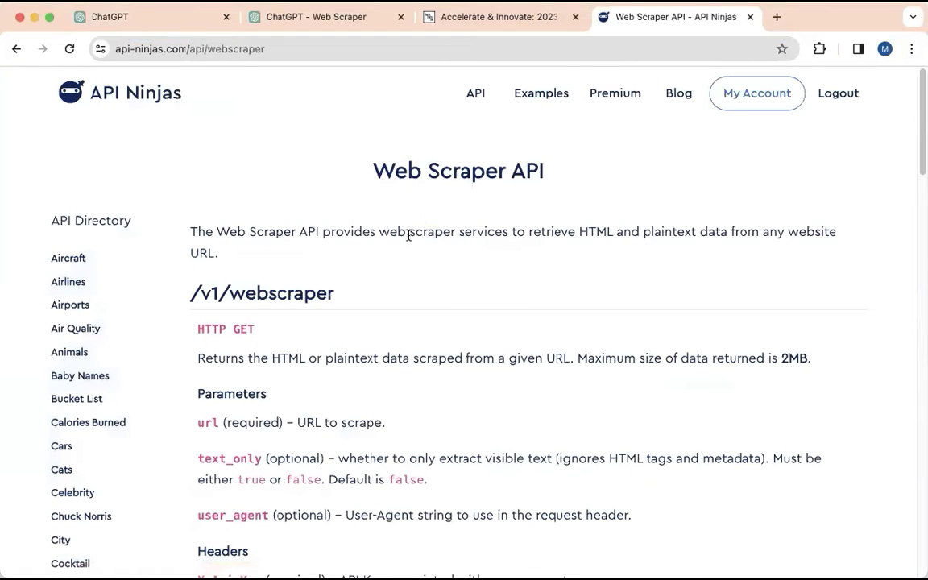
scroll(319, 362, "down", 5)
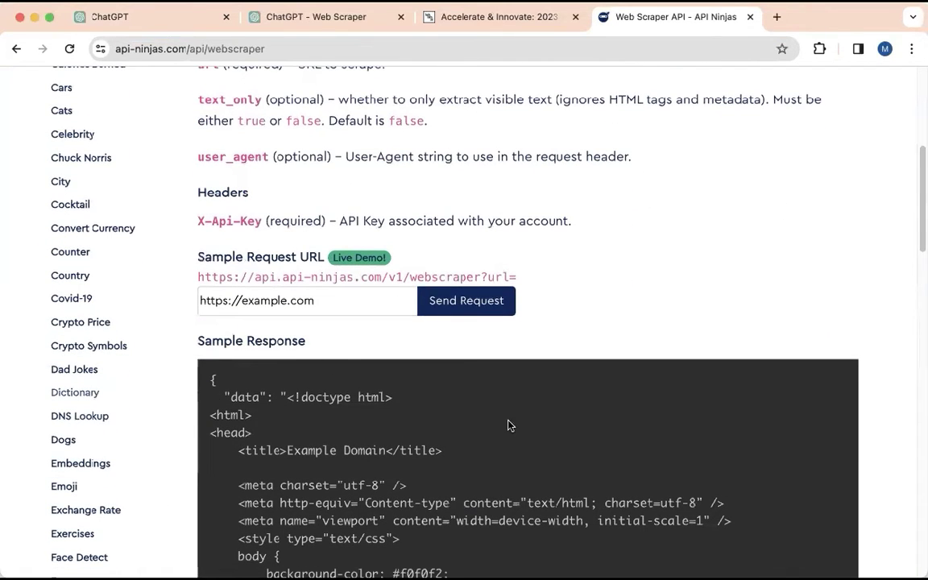
left_click_drag(918, 203, 900, 446)
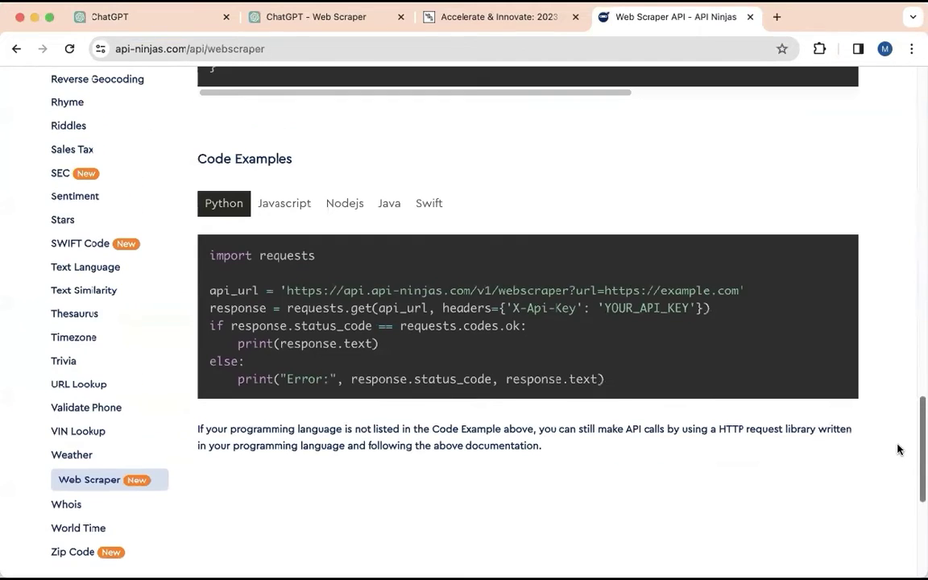
left_click(278, 204)
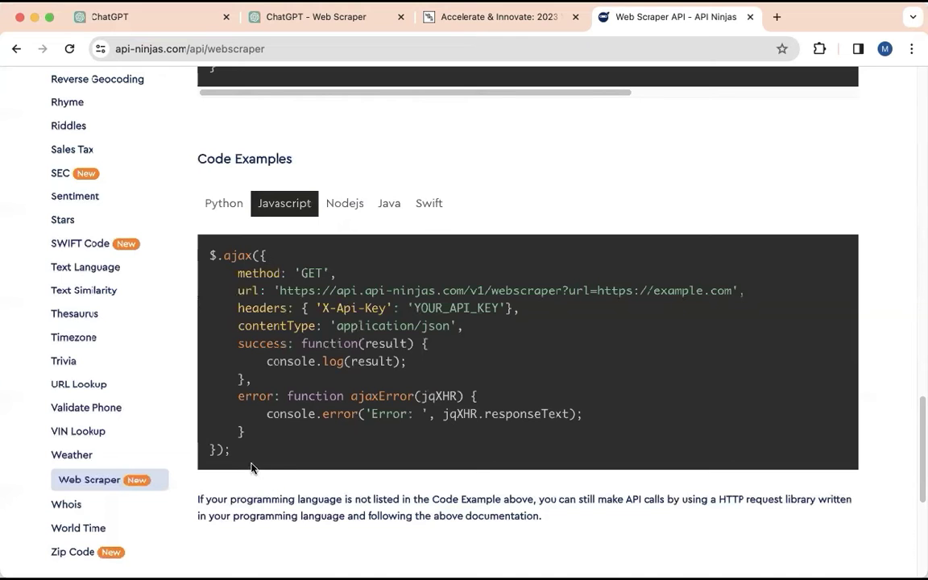
left_click_drag(240, 457, 194, 131)
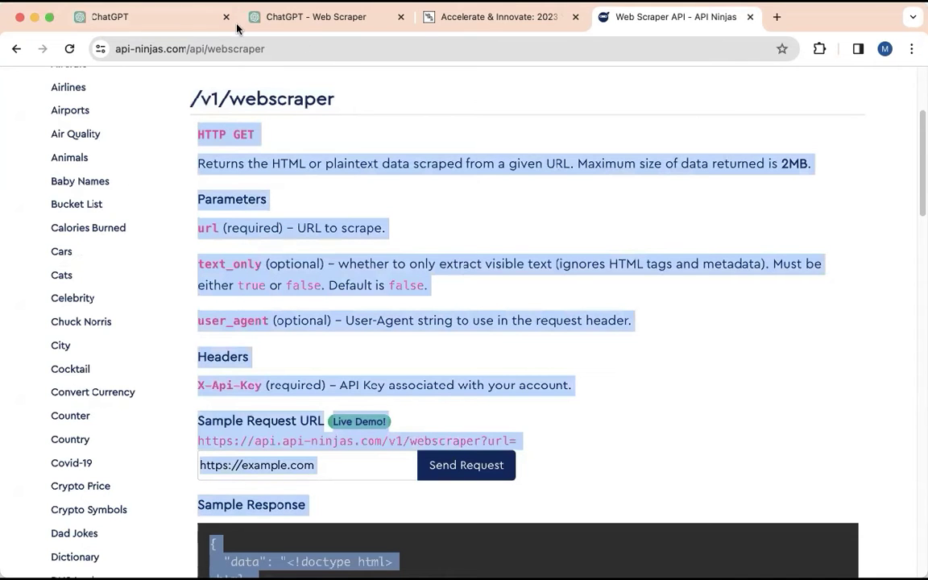
left_click(311, 18)
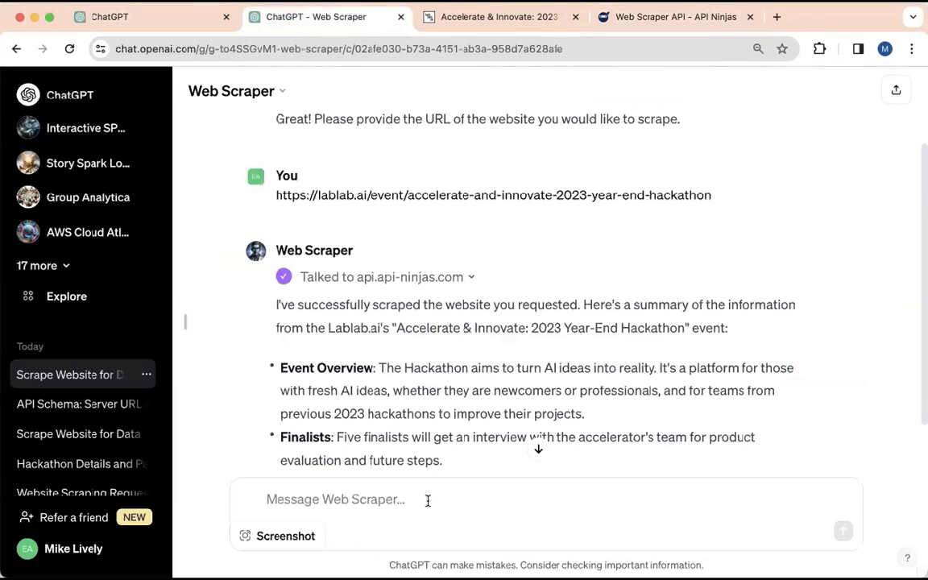
In a new chat, request an OpenAPI 3 schema with server URL and operationId from the pasted docs.
left_click(56, 96)
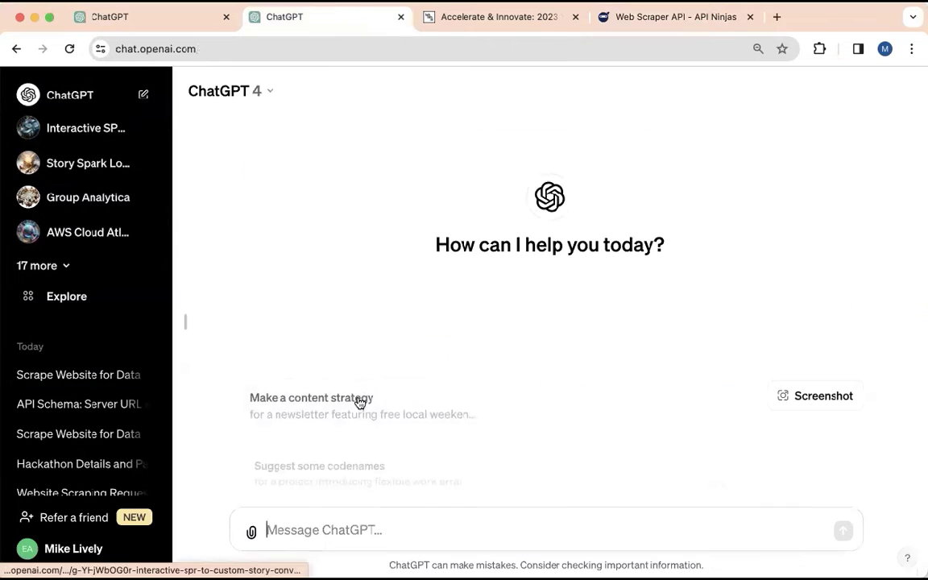
type("sr")
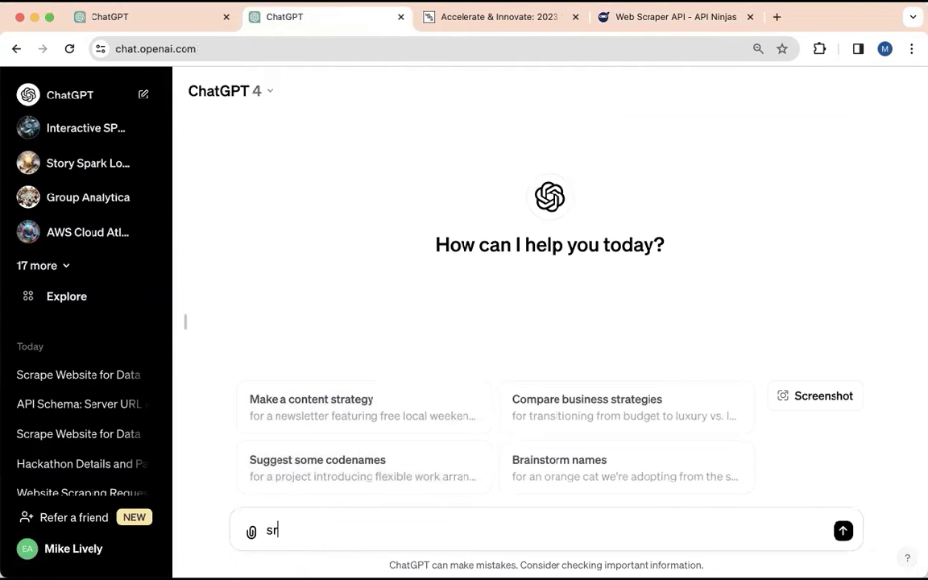
key("BackSpace")
key("BackSpace")
type("write an open")
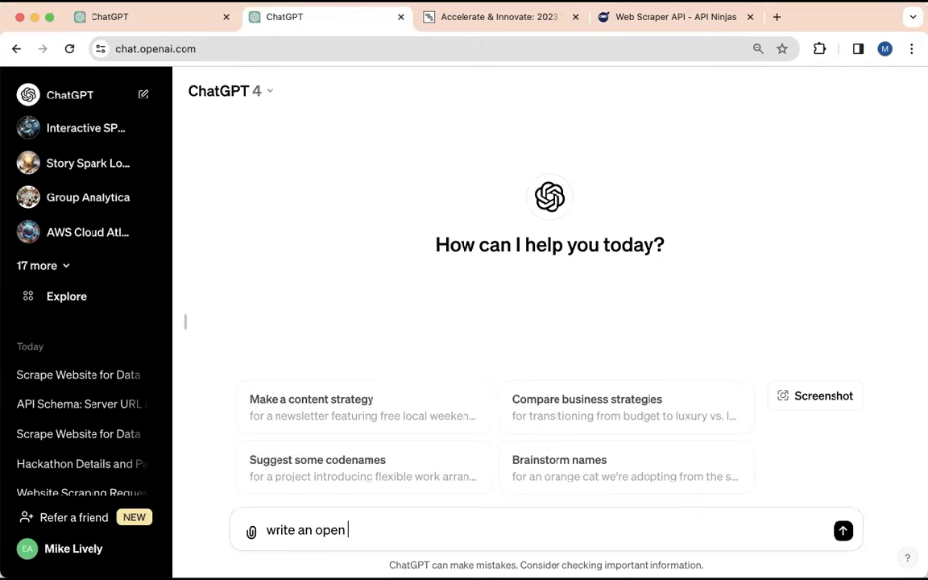
type(" api 3 schema with sce")
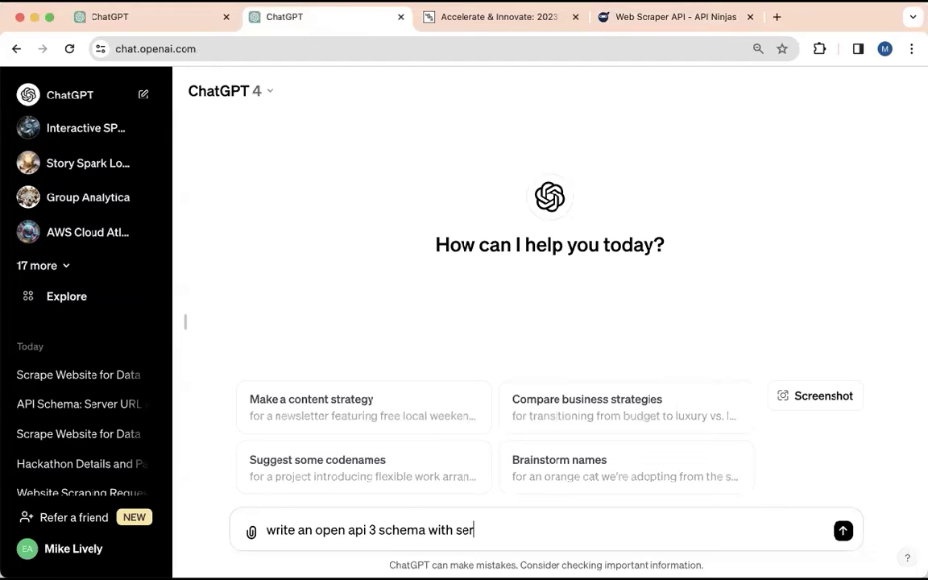
type("ver url and ")
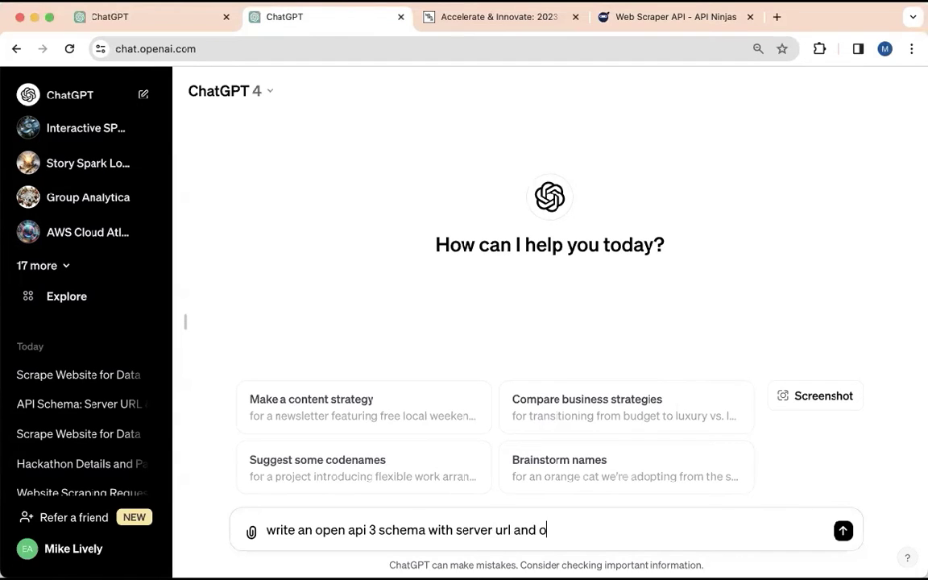
type("operationid for the")
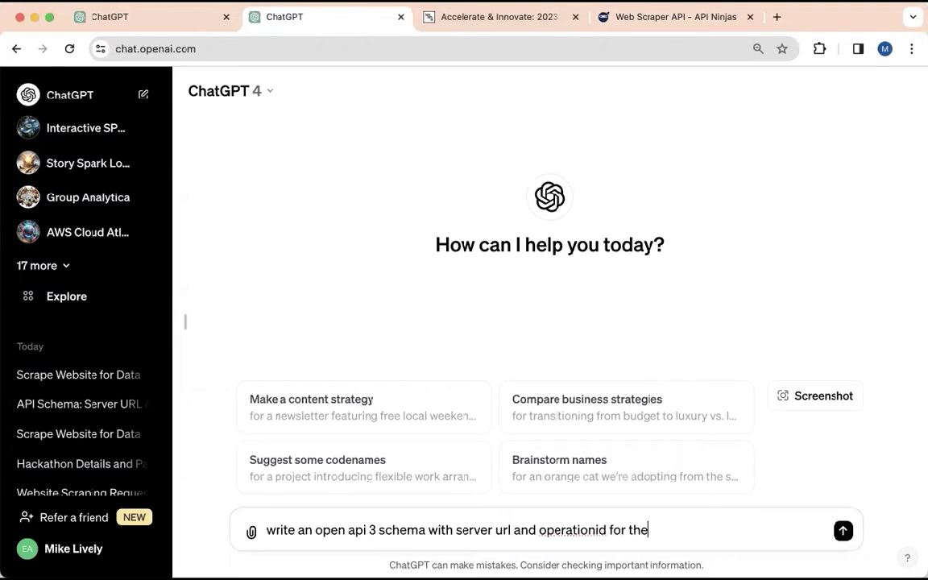
type(" following")
key("BackSpace")
key("BackSpace")
key("BackSpace")
key("BackSpace")
key("BackSpace")
key("BackSpace")
key("BackSpace")
key("BackSpace")
key("BackSpace")
key("BackSpace")
key("BackSpace")
key("BackSpace")
key("BackSpace")
key("BackSpace")
type("rom the foll")
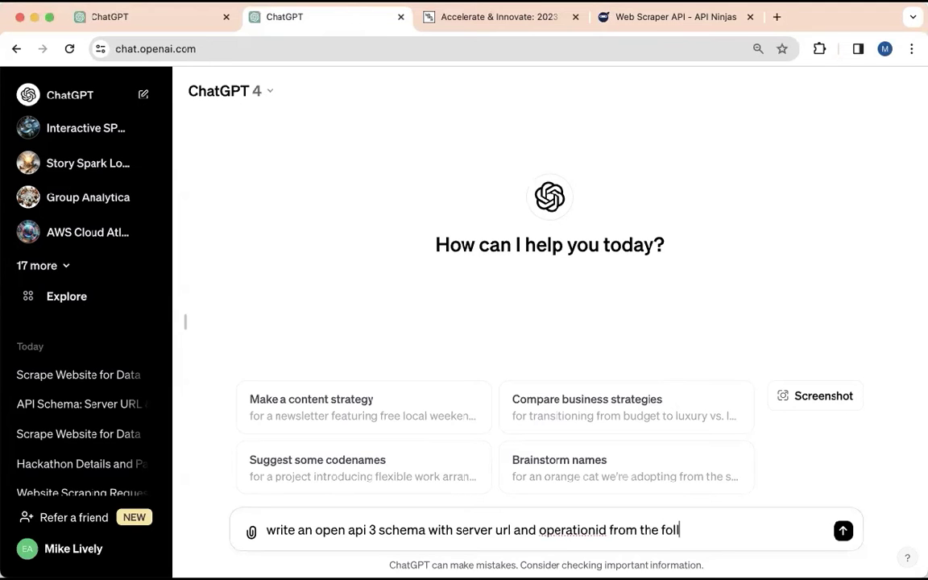
type("owing:")
key("super+v")
key("Return")
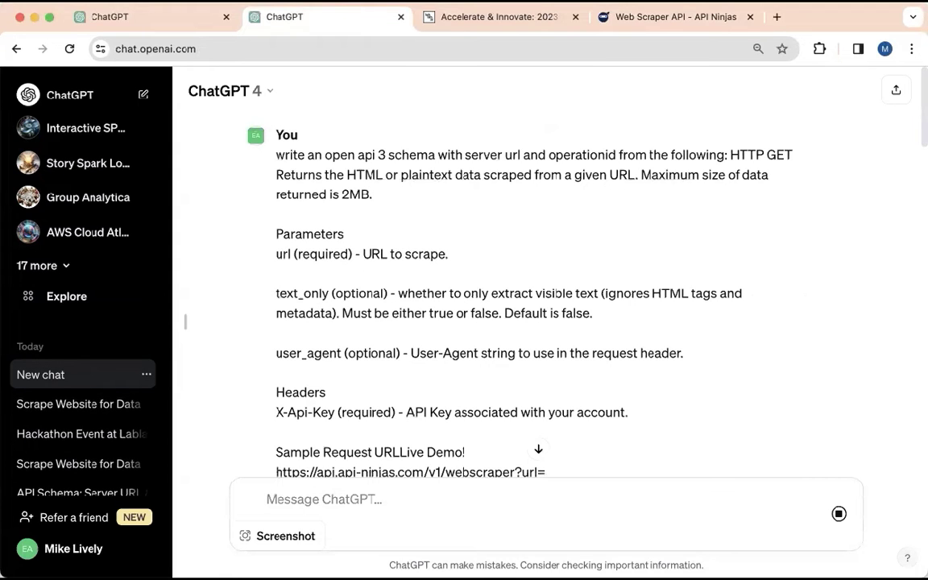
left_click(538, 449)
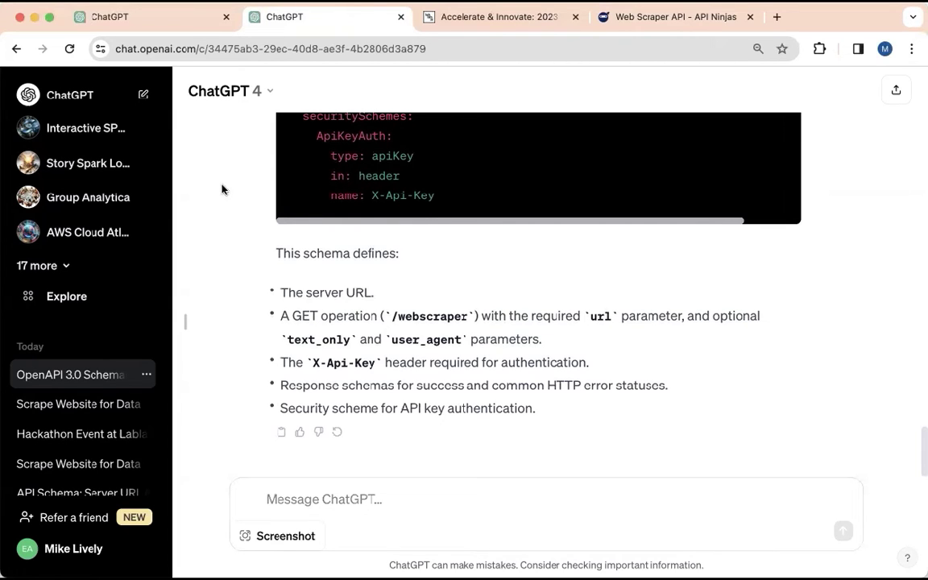
left_click(78, 300)
Open Web Scraper's api.api-ninjas.com action and scroll its schema to the API-key security scheme.
left_click(790, 244)
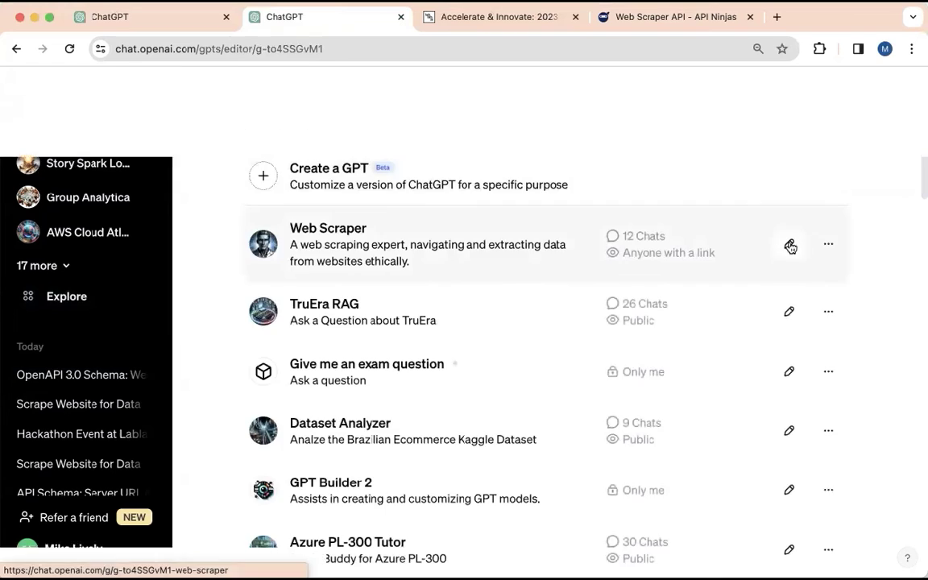
left_click(271, 150)
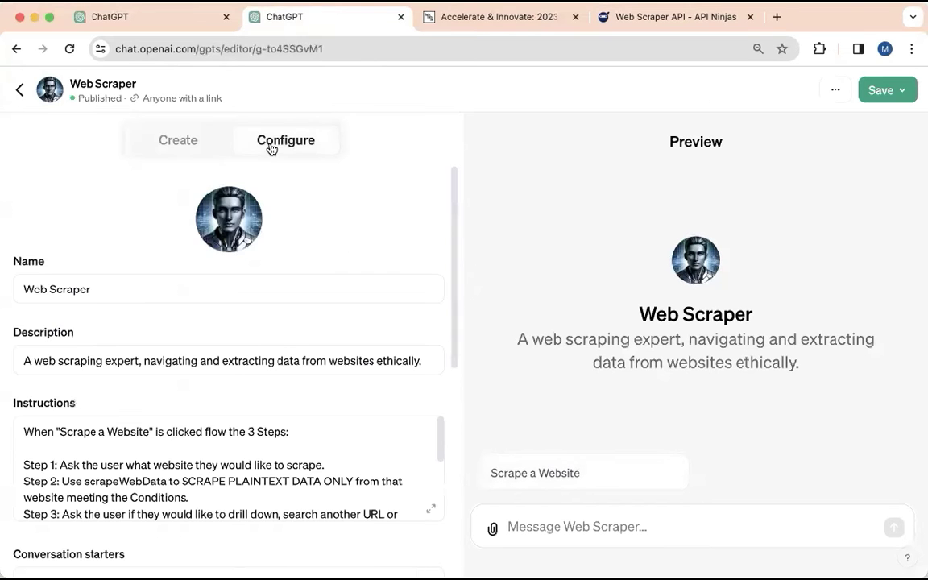
scroll(335, 287, "down", 3)
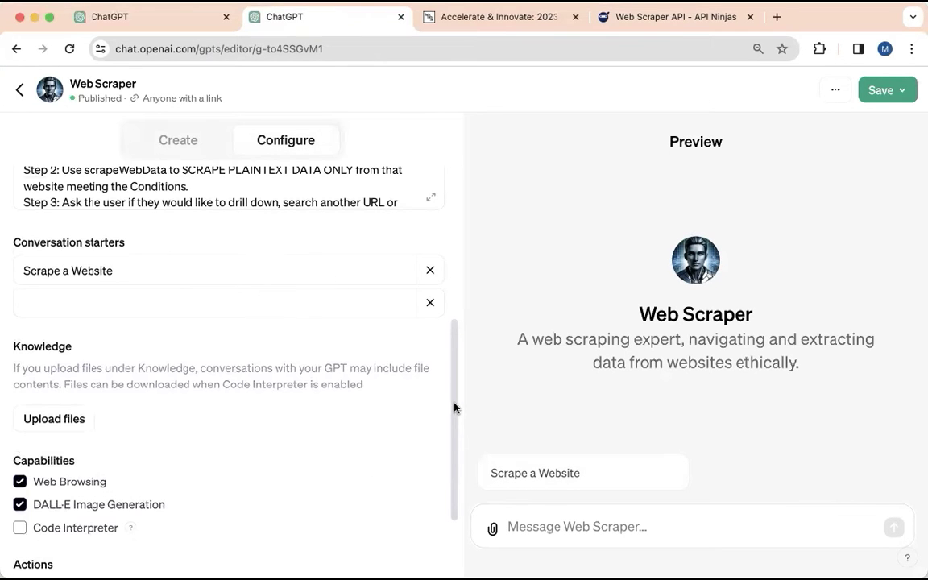
scroll(454, 408, "down", 3)
left_click(395, 486)
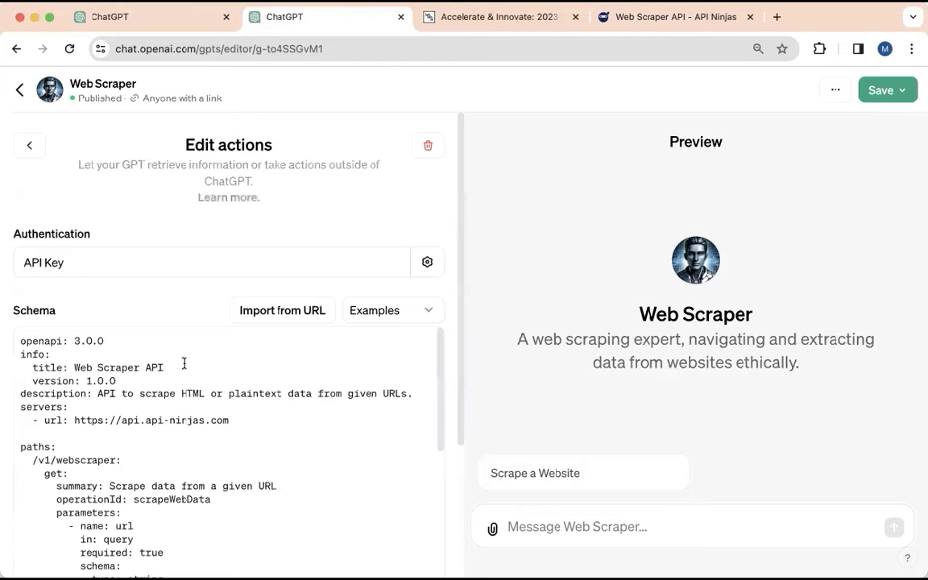
left_click_drag(460, 344, 457, 481)
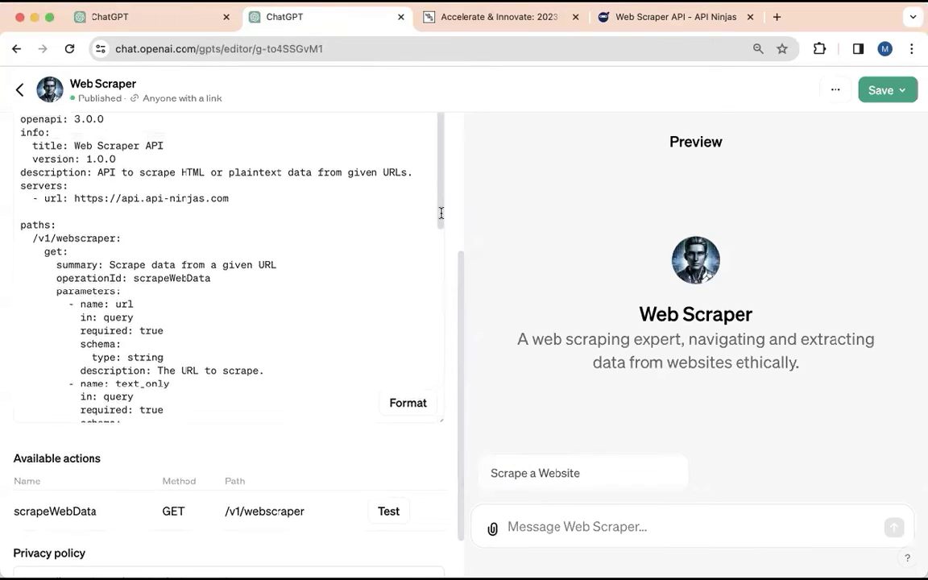
left_click_drag(439, 207, 304, 420)
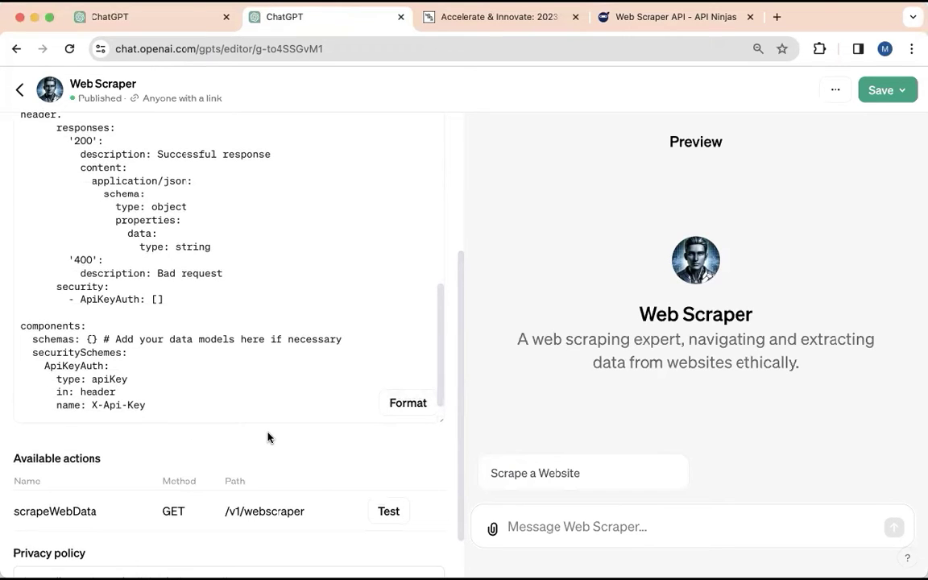
Test scrapeWebData, highlight the X-Api-Key header, and check the action's API Key authentication.
left_click(389, 513)
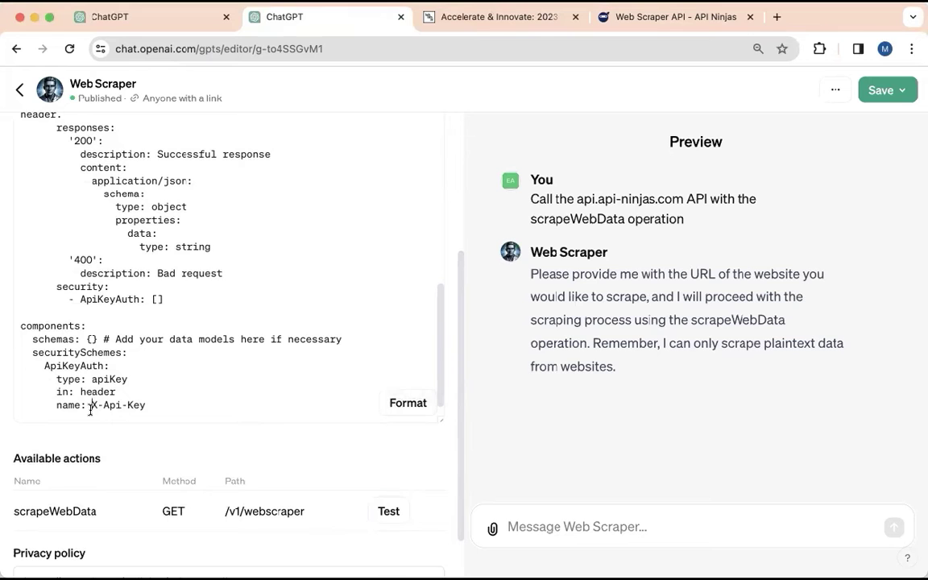
left_click_drag(90, 406, 144, 406)
scroll(403, 406, "up", 10)
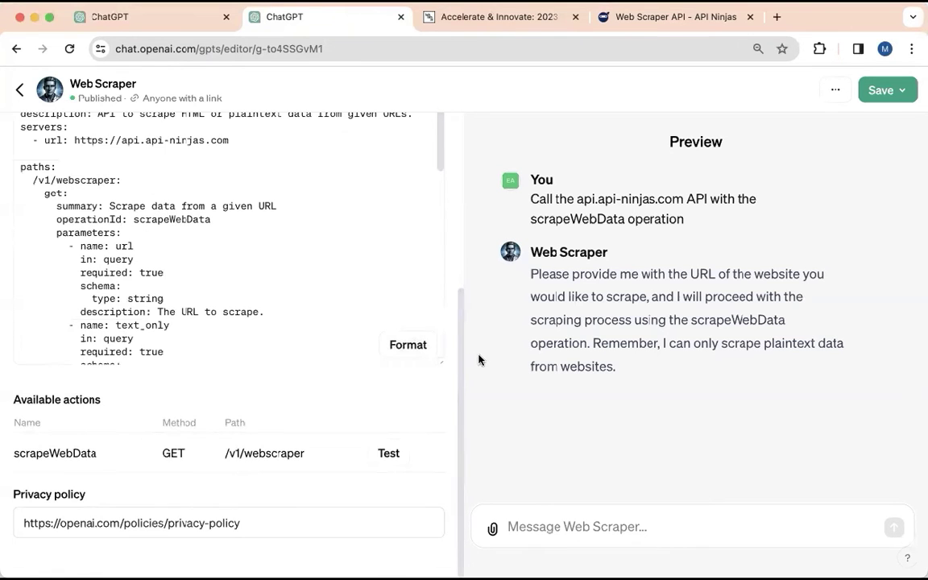
left_click_drag(461, 348, 440, 150)
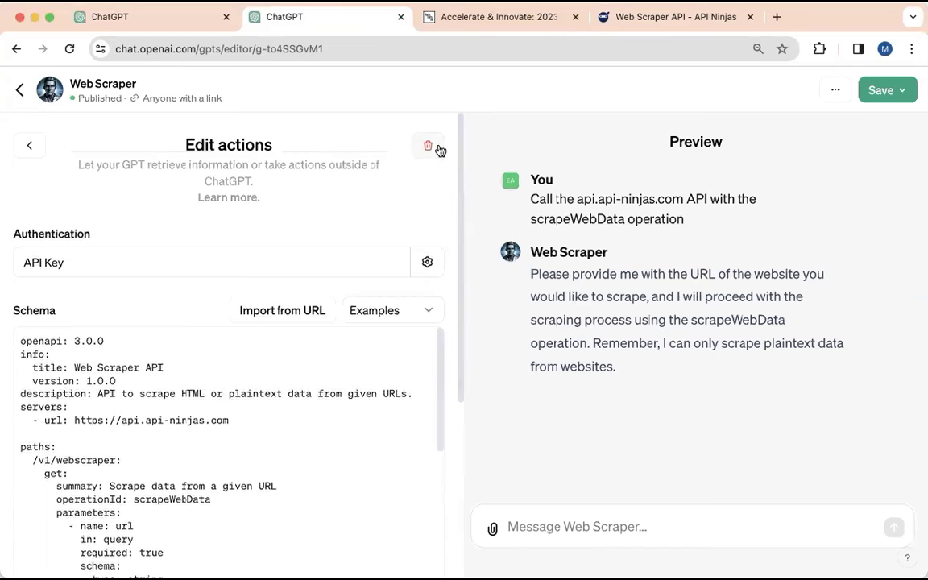
left_click(297, 272)
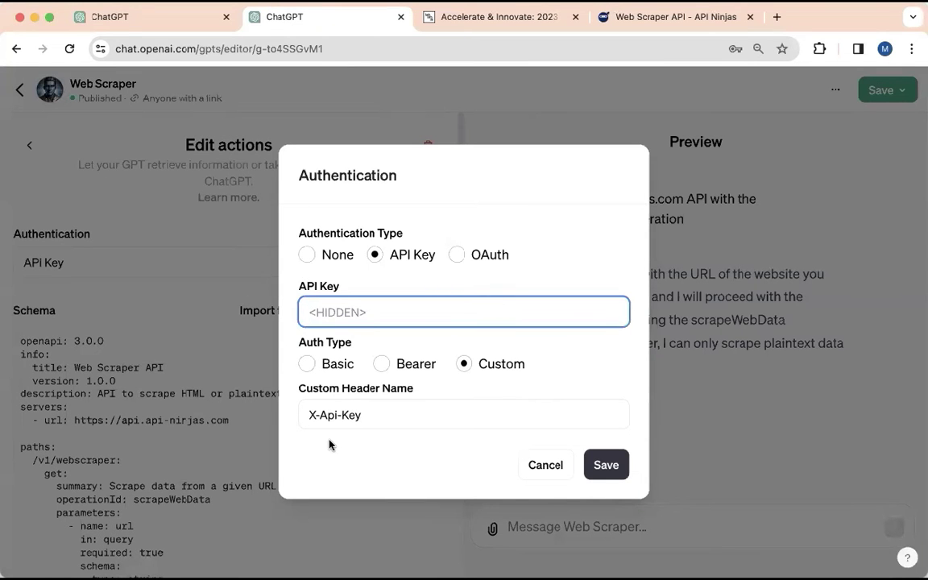
left_click(657, 21)
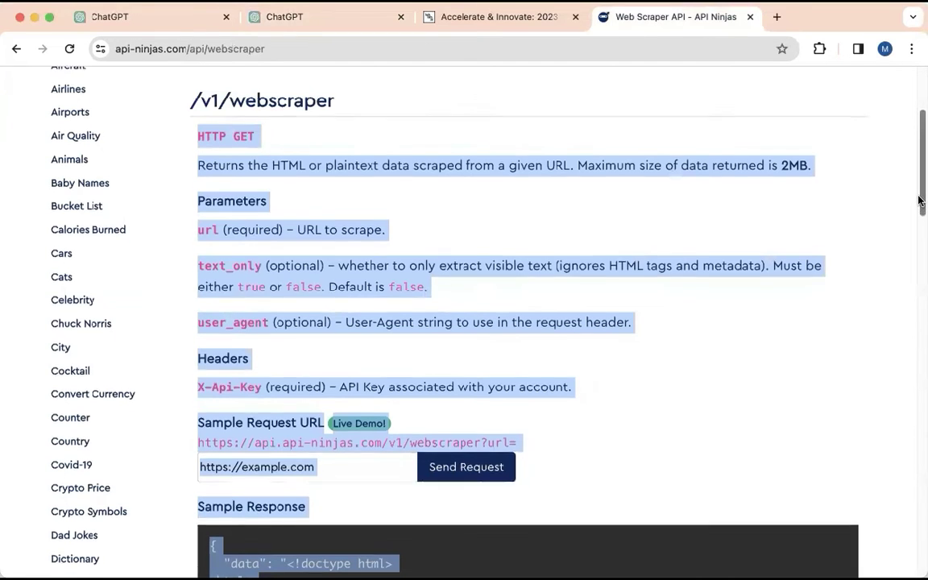
View the API Ninjas account profile, then return to ChatGPT's Authentication settings.
left_click_drag(921, 201, 920, 83)
left_click(751, 92)
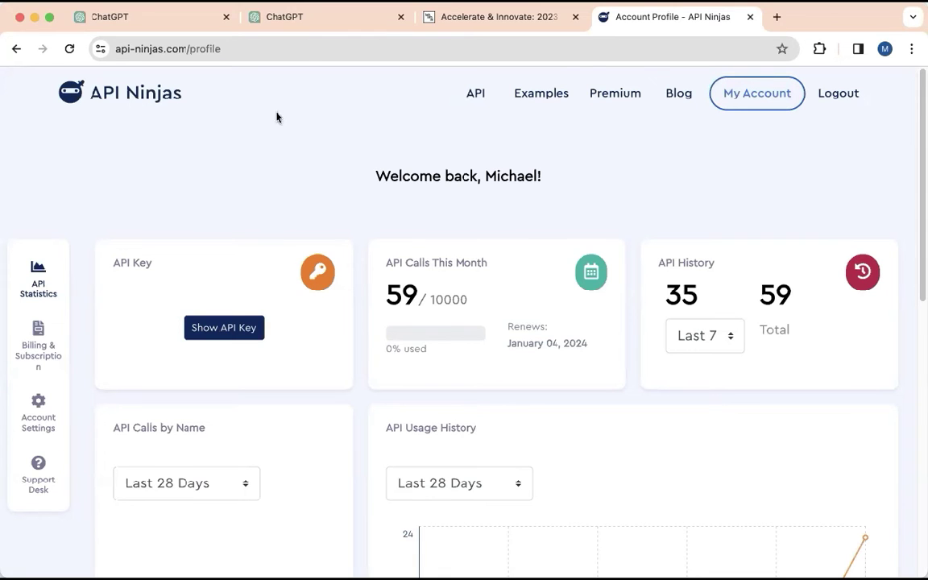
left_click(298, 16)
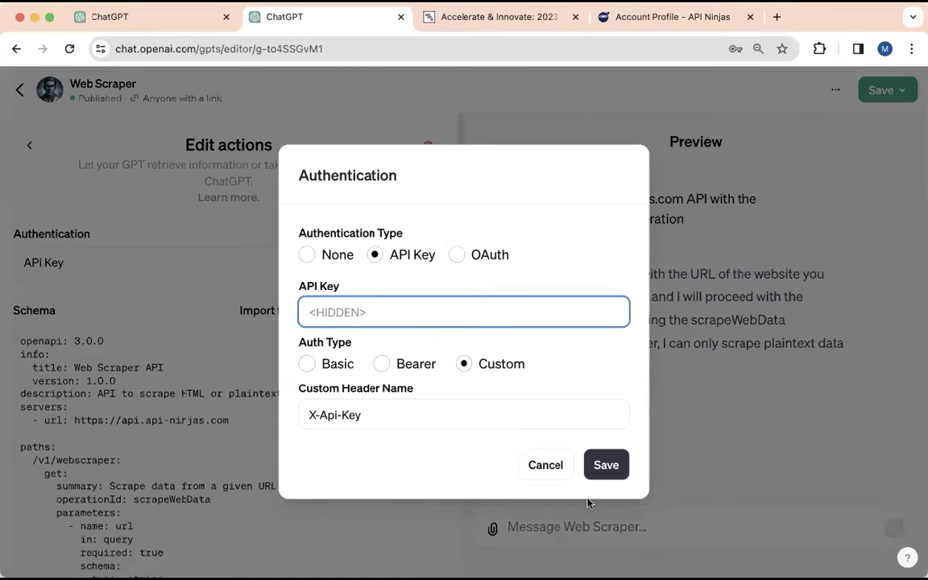
Cancel the Authentication dialog, publish Web Scraper to anyone with a link, and view it.
left_click(547, 466)
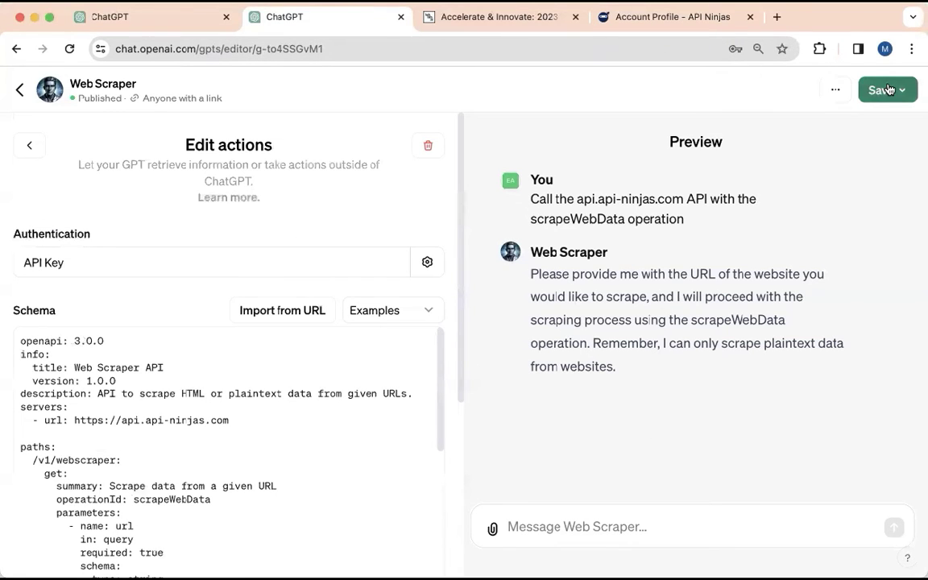
scroll(459, 389, "down", 1)
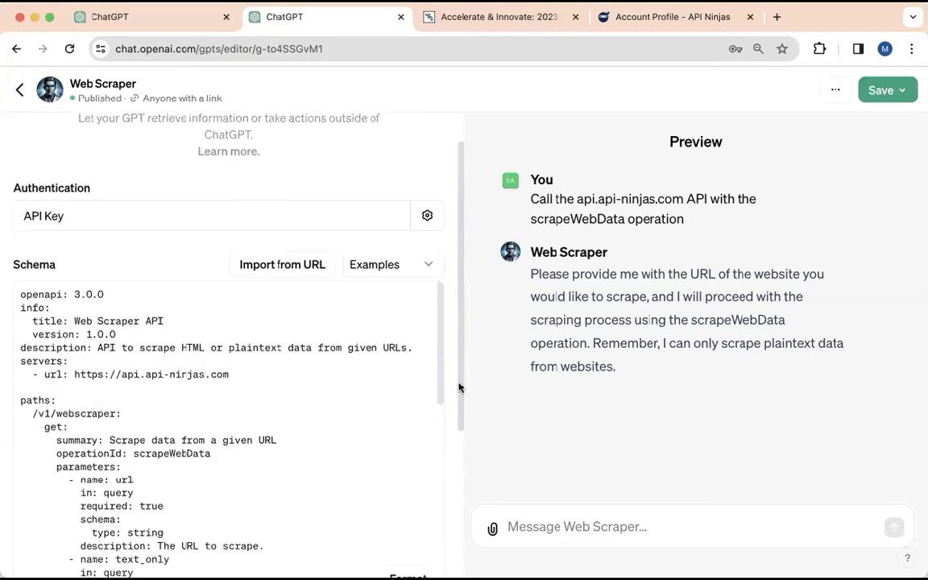
scroll(460, 388, "down", 5)
left_click(881, 89)
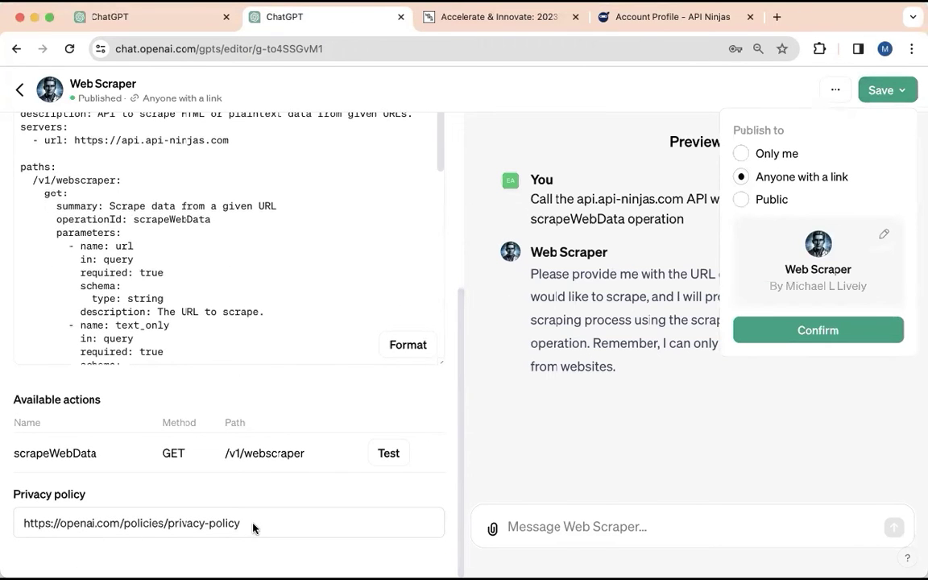
key("Escape")
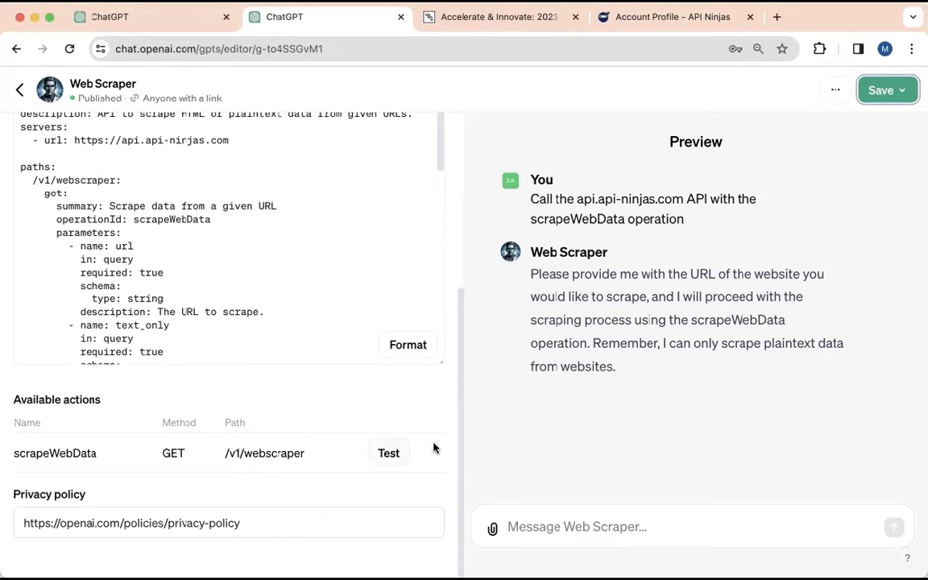
left_click(895, 90)
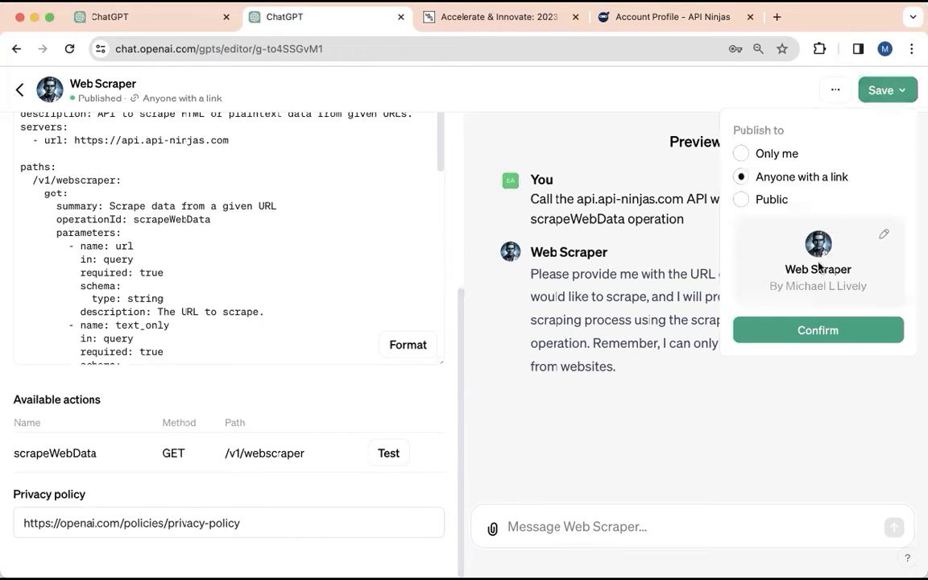
left_click(803, 338)
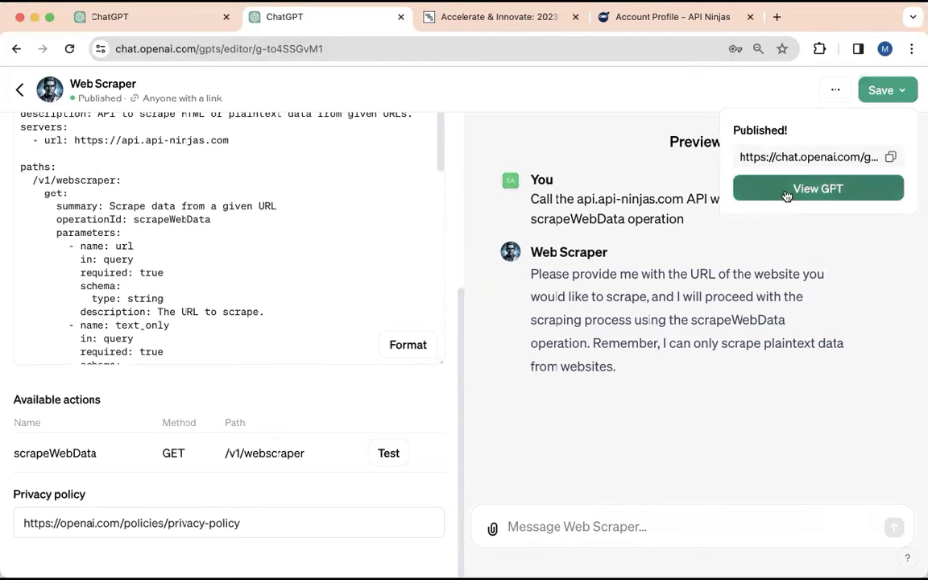
left_click(793, 189)
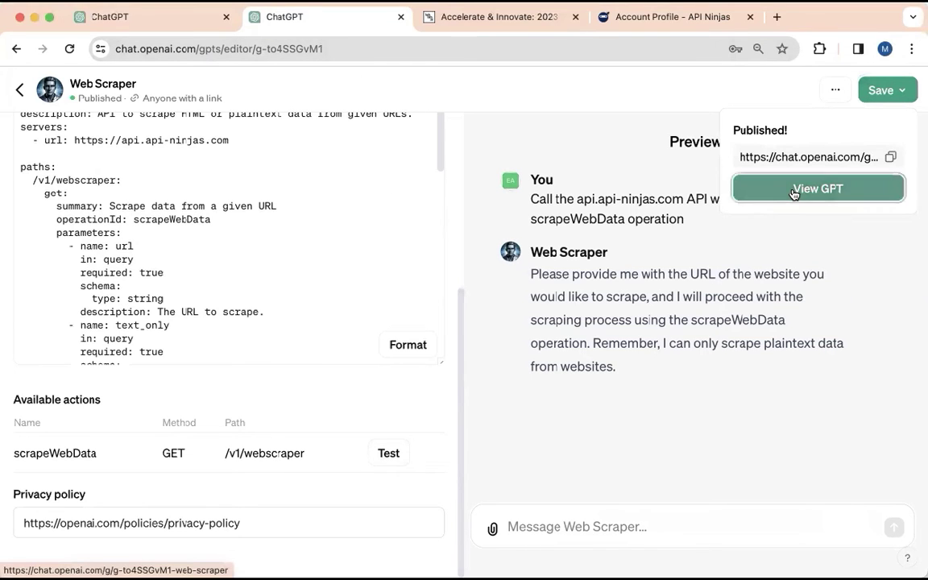
Use the 'Scrape a Website' starter to send the lablab.ai hackathon URL to Web Scraper.
left_click(356, 528)
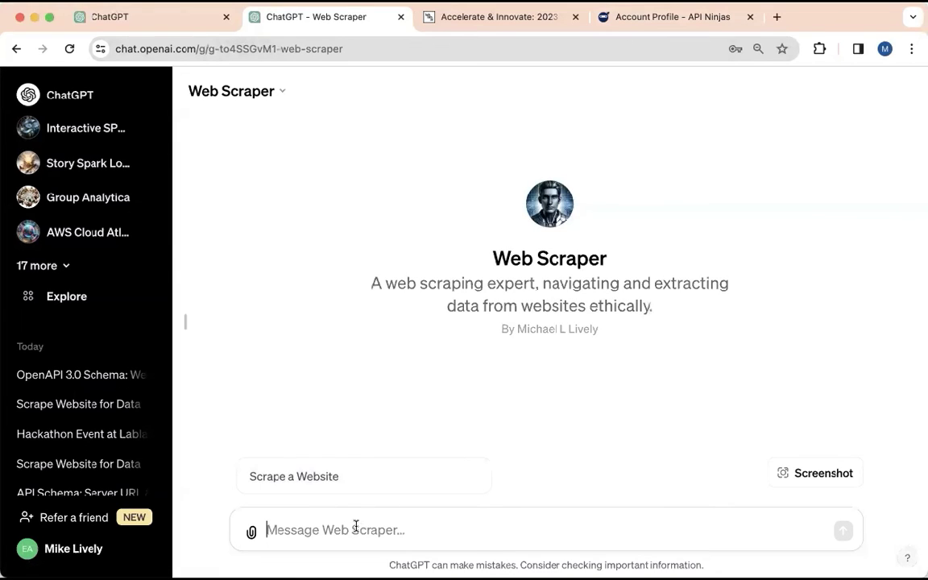
left_click(283, 481)
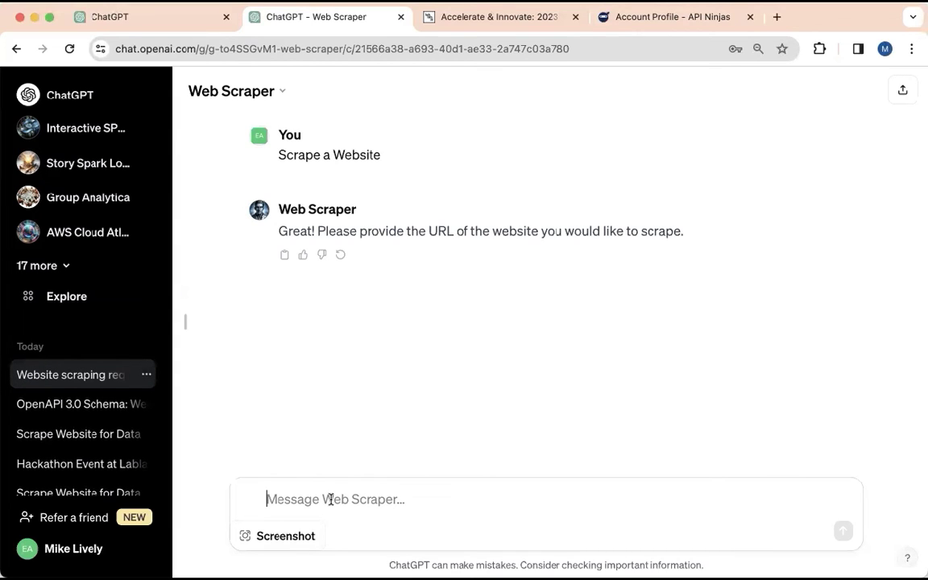
type("https://lablab.ai/event/accelerate-and-innovate-2023-year-end-hackathon")
key("Return")
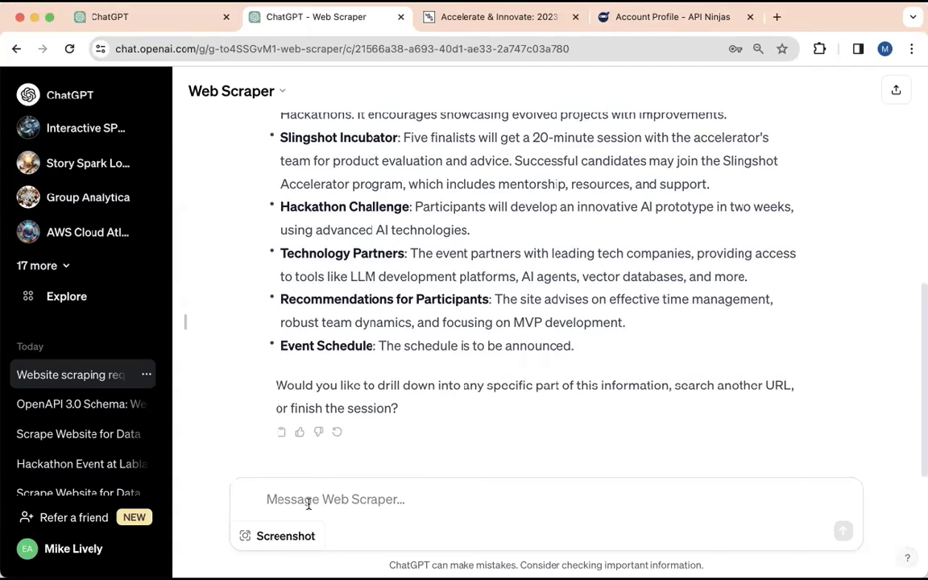
Send 'look deeper int Event Schedule', then send 'done' to close the session.
type("loo")
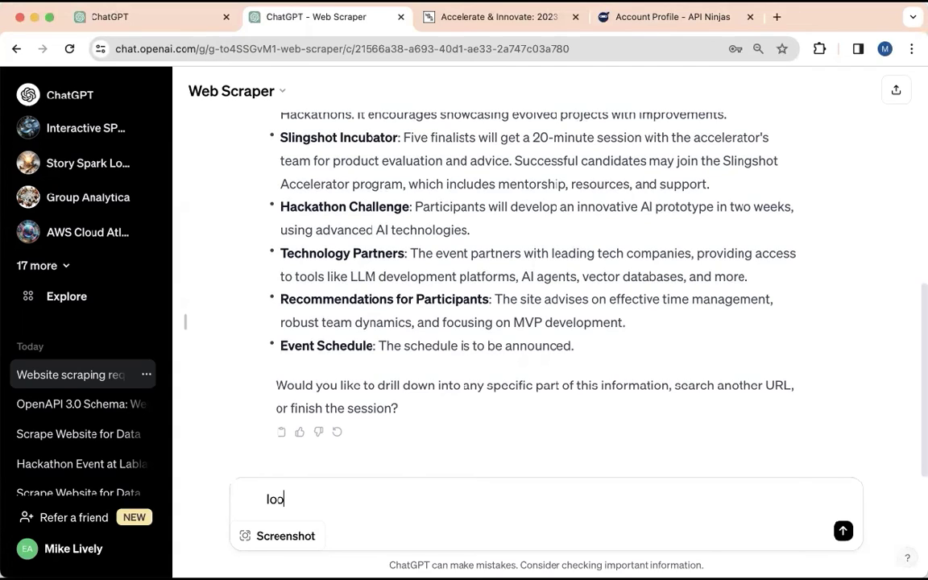
type("k deeper int Even")
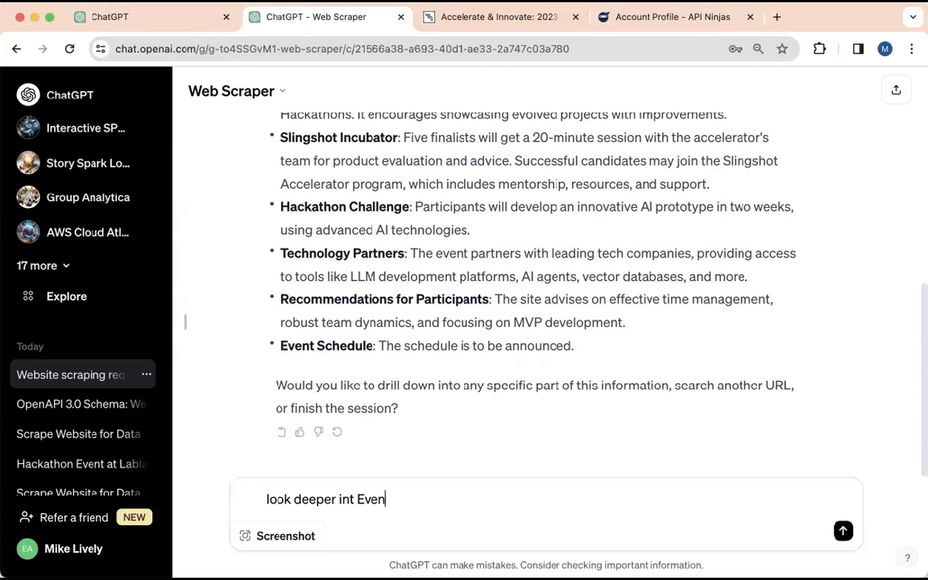
type("t Schedule")
key("Return")
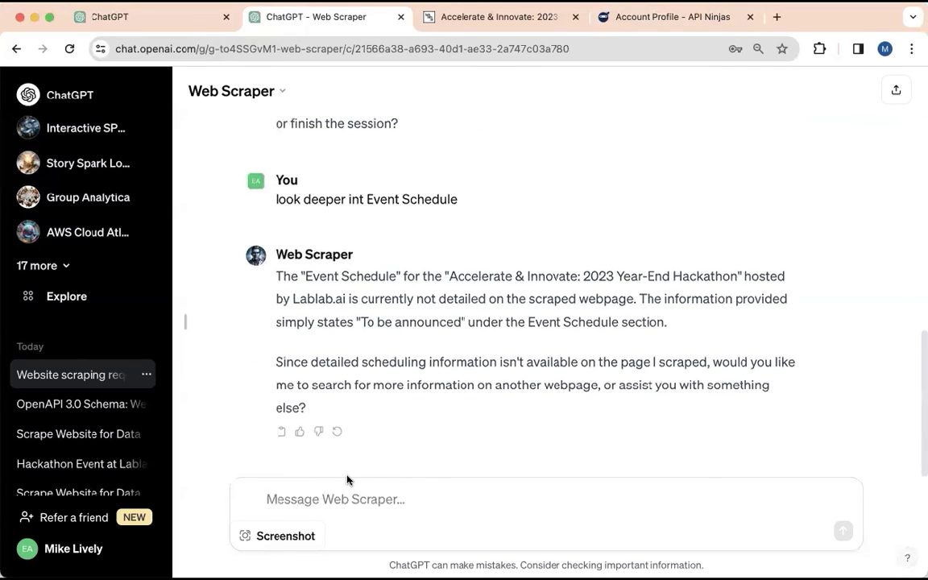
type("done")
key("Return")
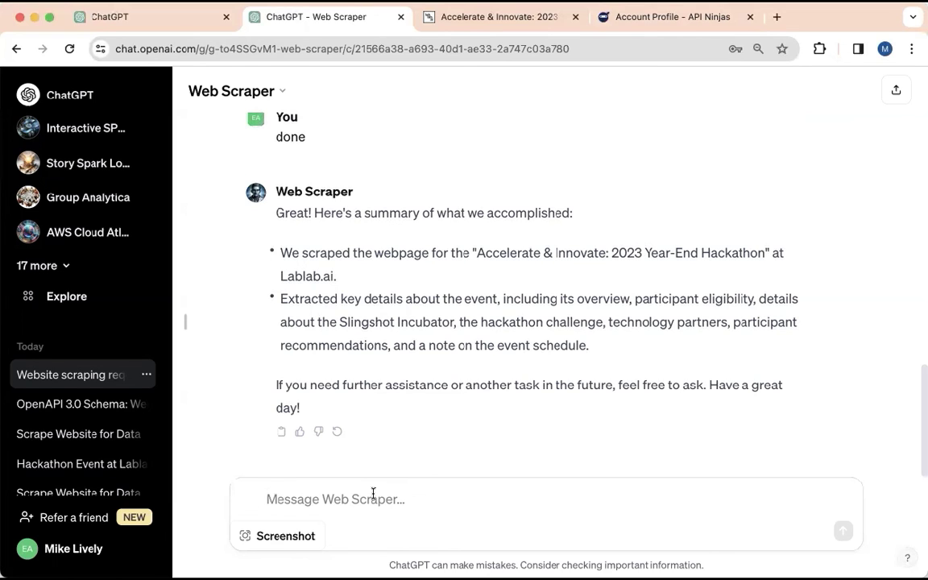
Switch to the lablab.ai Accelerate & Innovate: 2023 Year-End Hackathon tab and scroll down slightly.
left_click(635, 20)
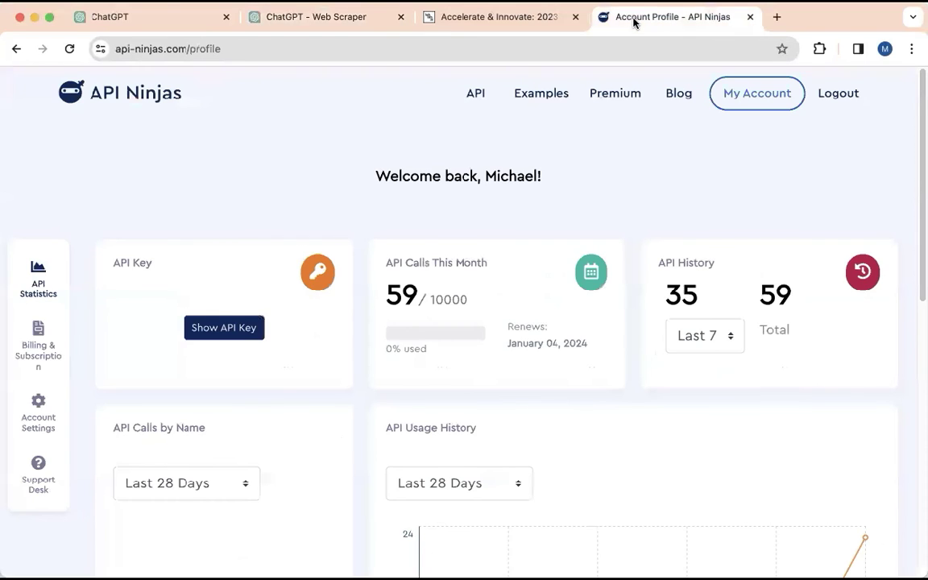
left_click(522, 15)
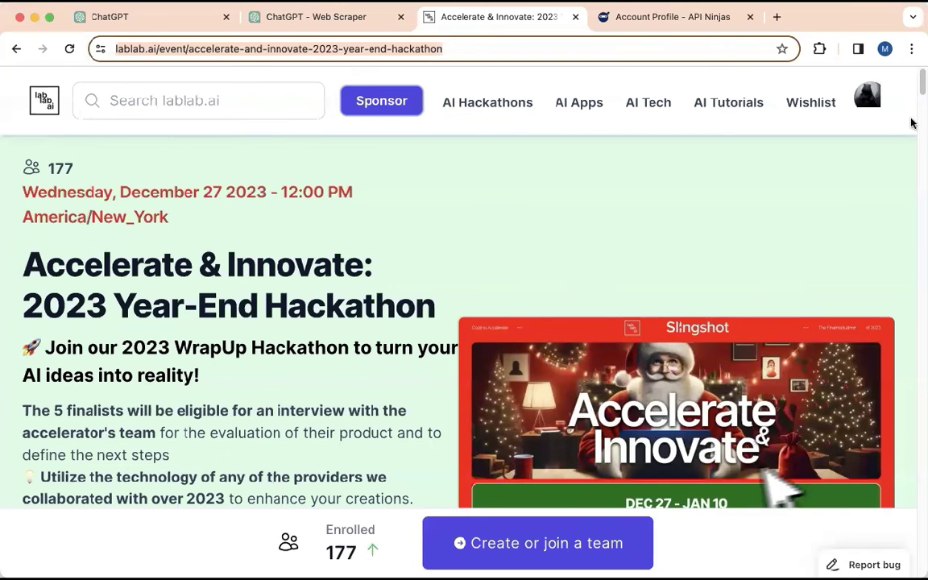
left_click_drag(920, 86, 920, 98)
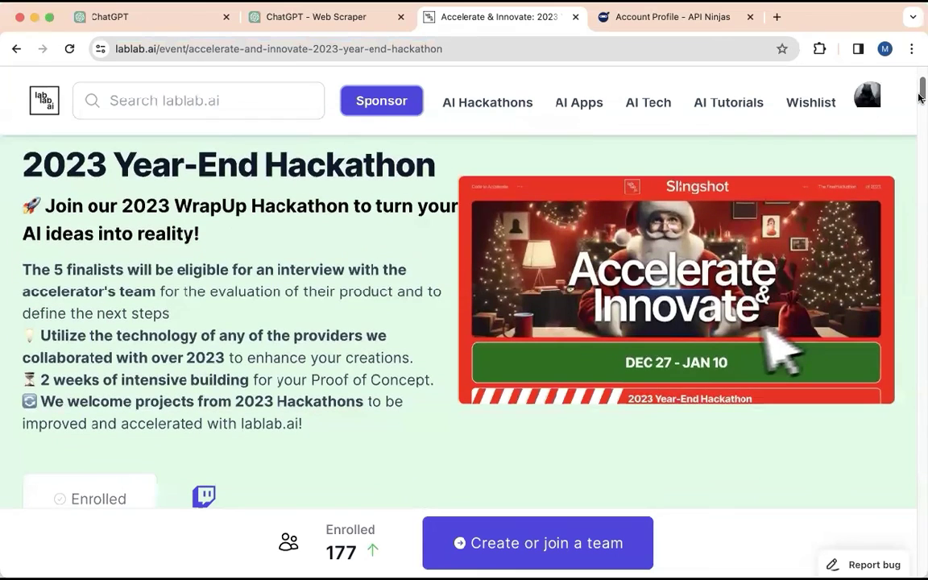